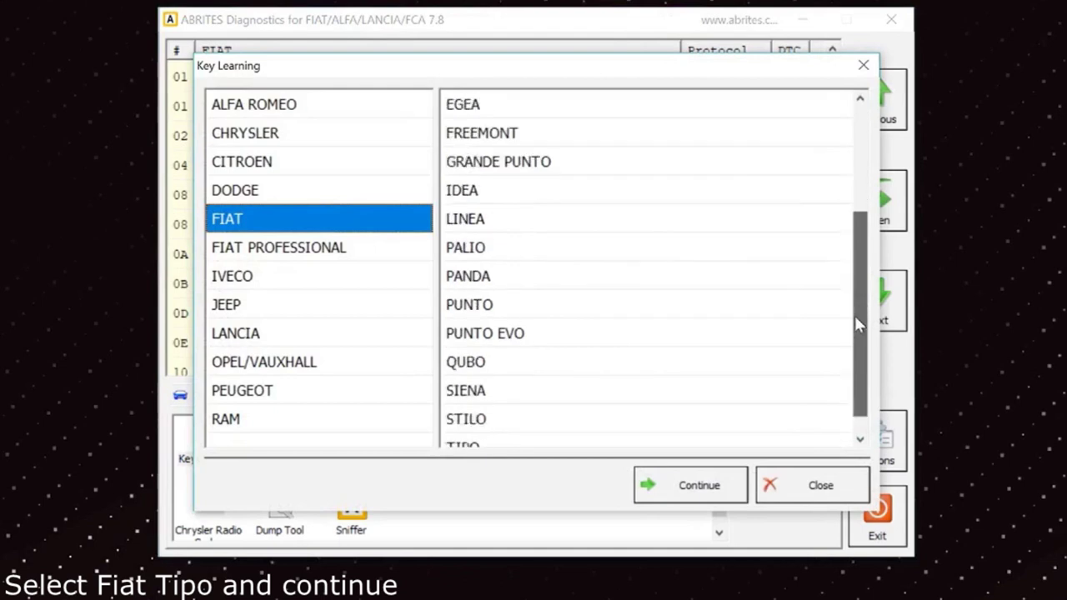
- Run Prepare Transponder for the Fiat TIPO, retrying the transponder detection, and close the completed procedure
left_click(649, 425)
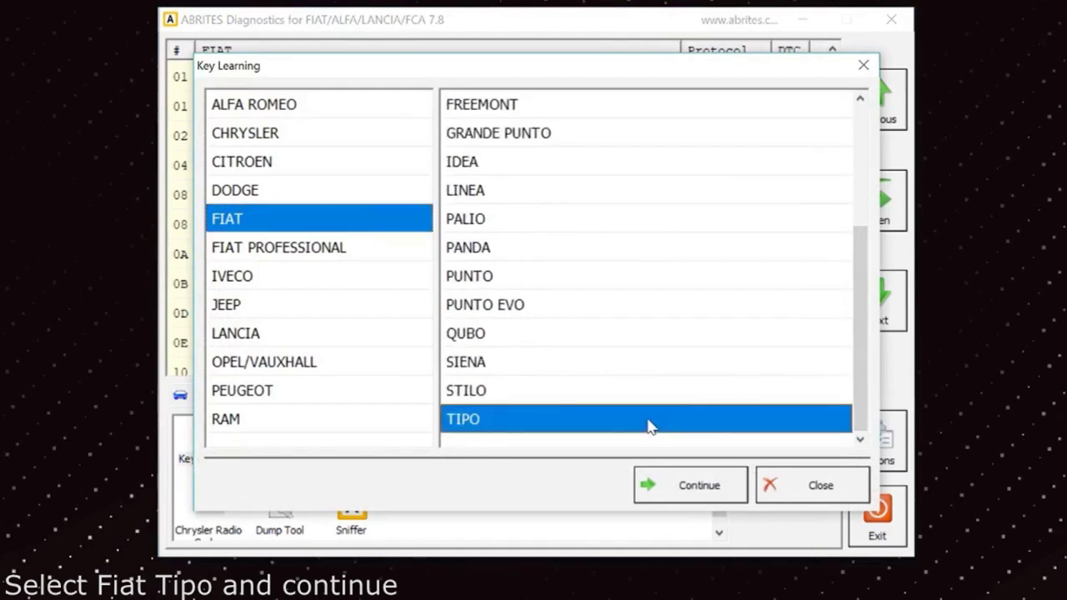
left_click(700, 485)
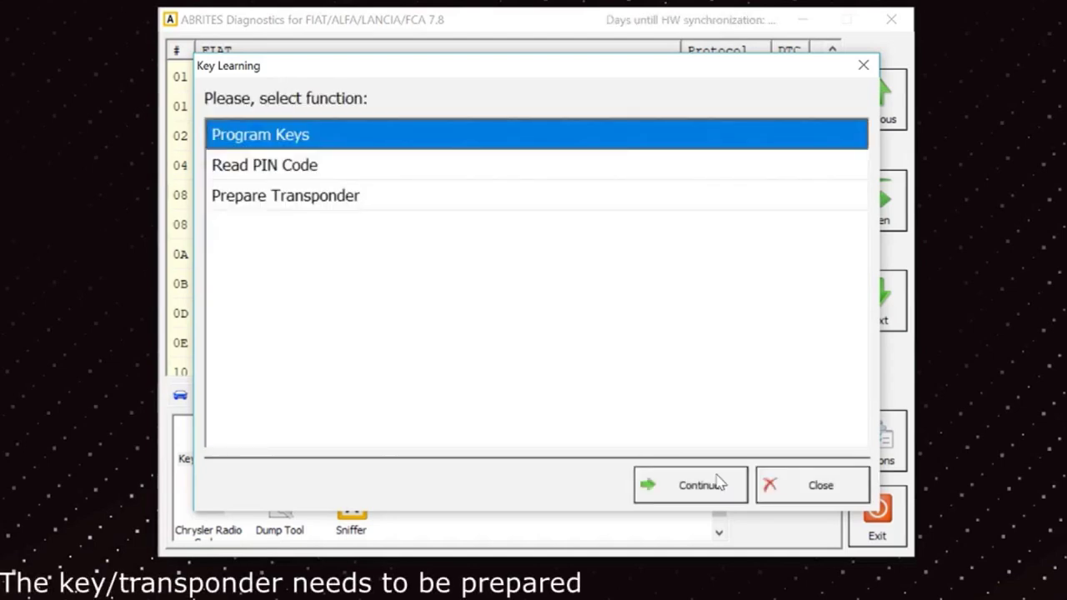
left_click(537, 195)
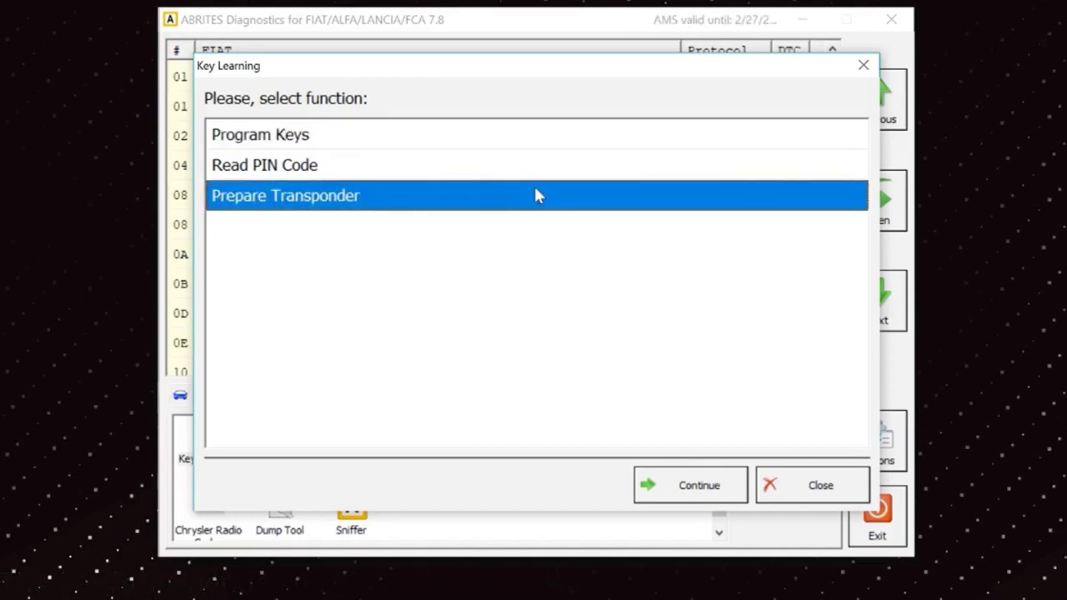
left_click(735, 488)
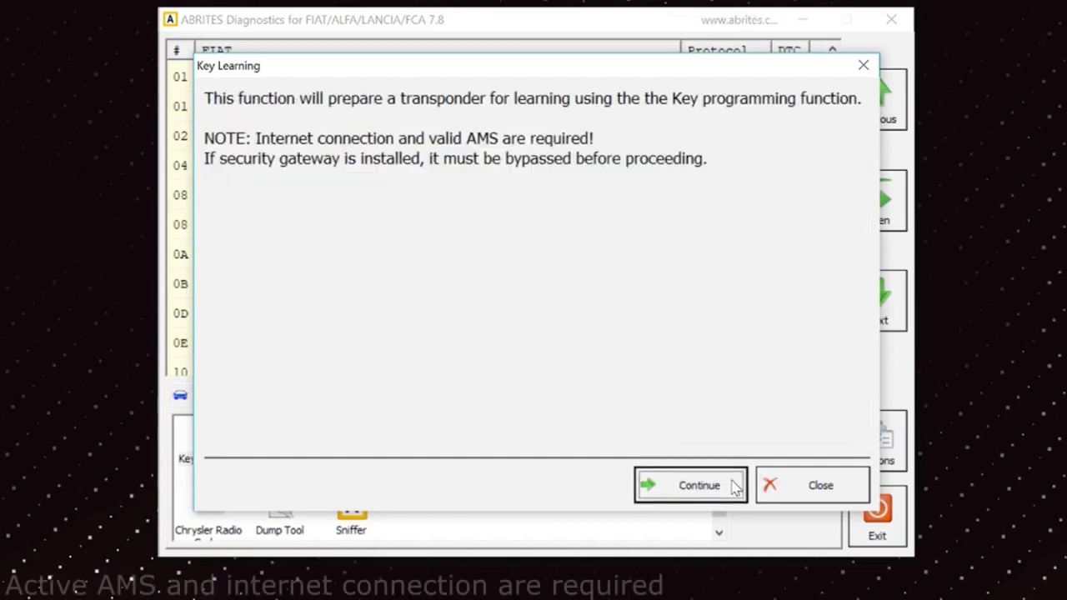
left_click(735, 489)
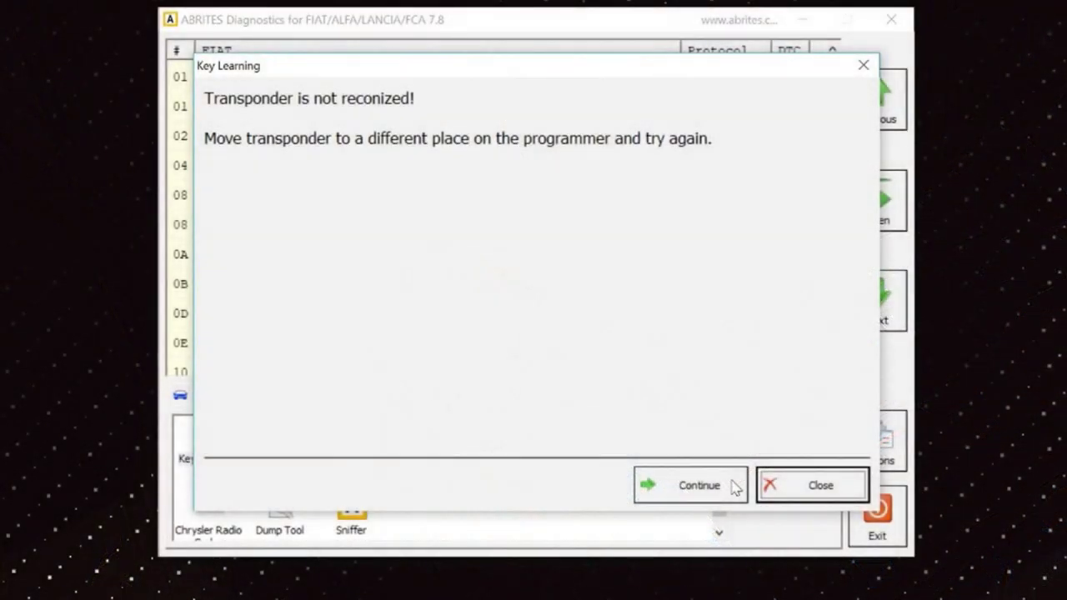
left_click(733, 489)
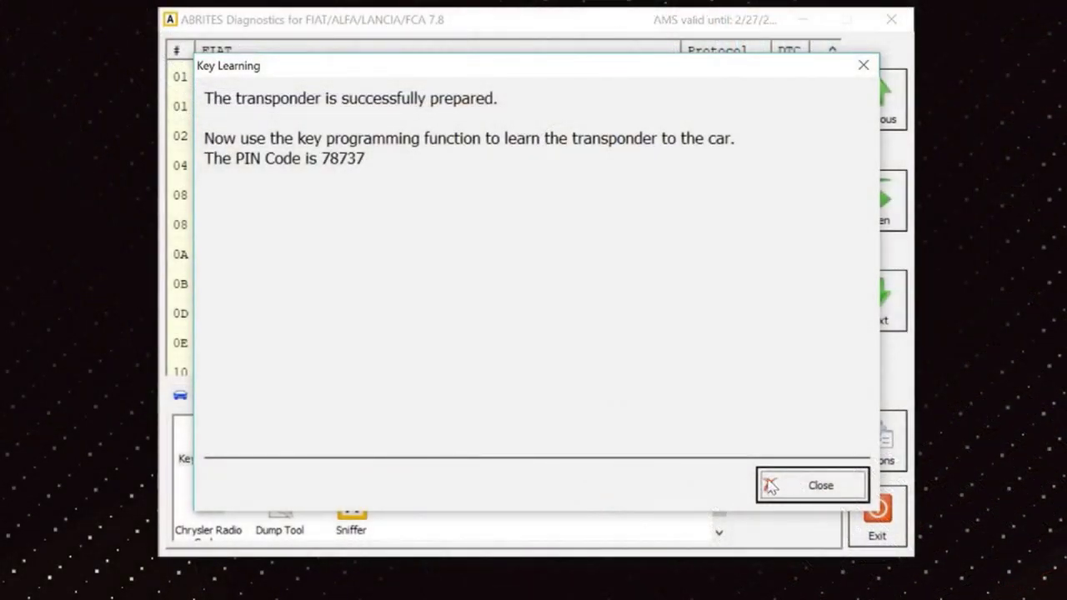
left_click(813, 486)
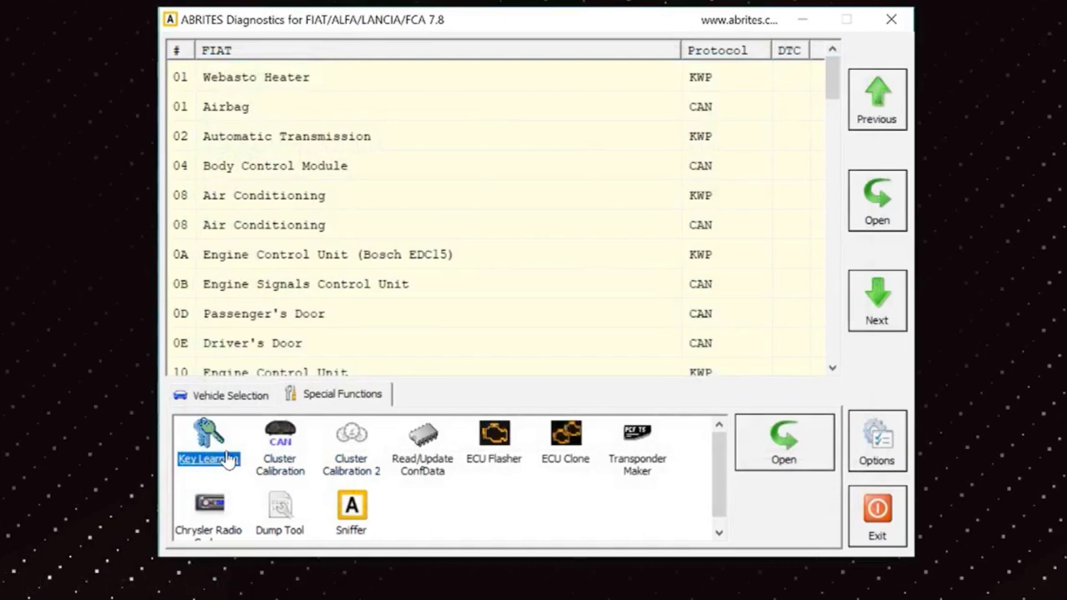
- Reopen Key Learning and choose the FIAT make and TIPO model to reach its function list
double_click(208, 442)
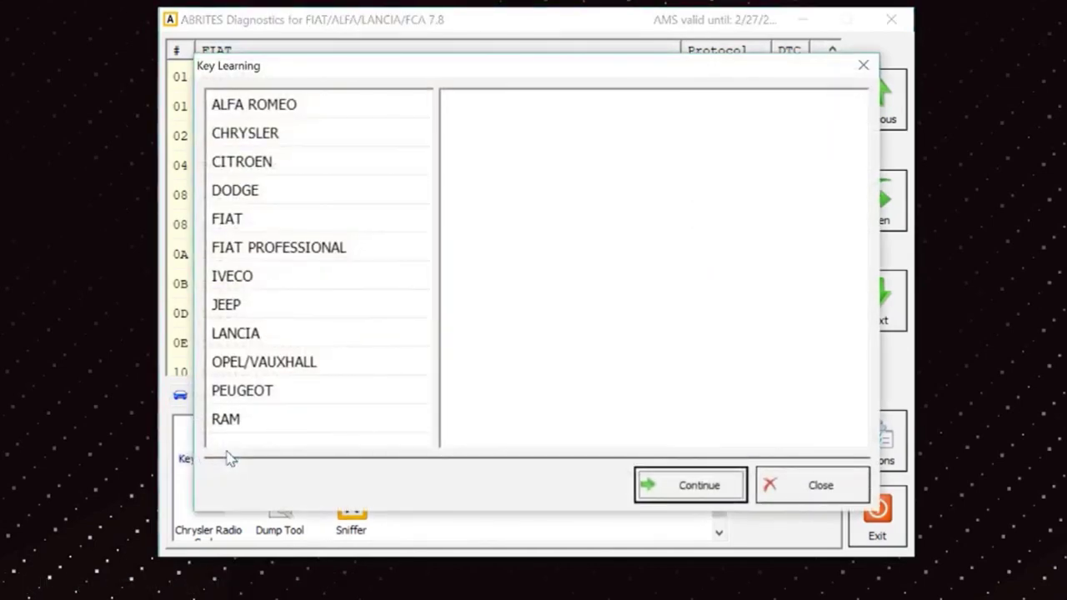
left_click(366, 221)
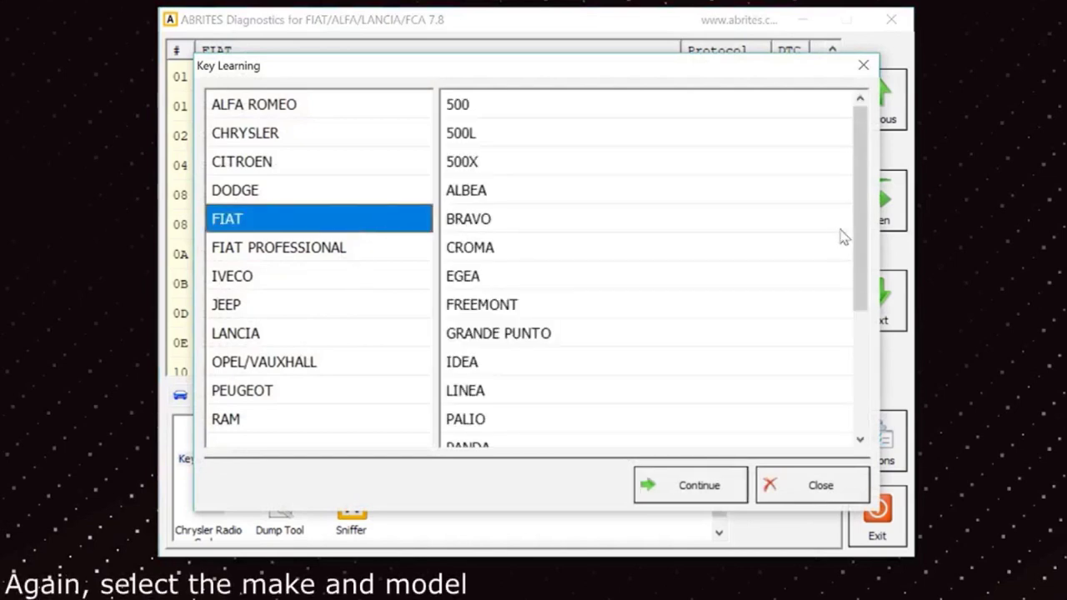
left_click_drag(860, 244, 872, 353)
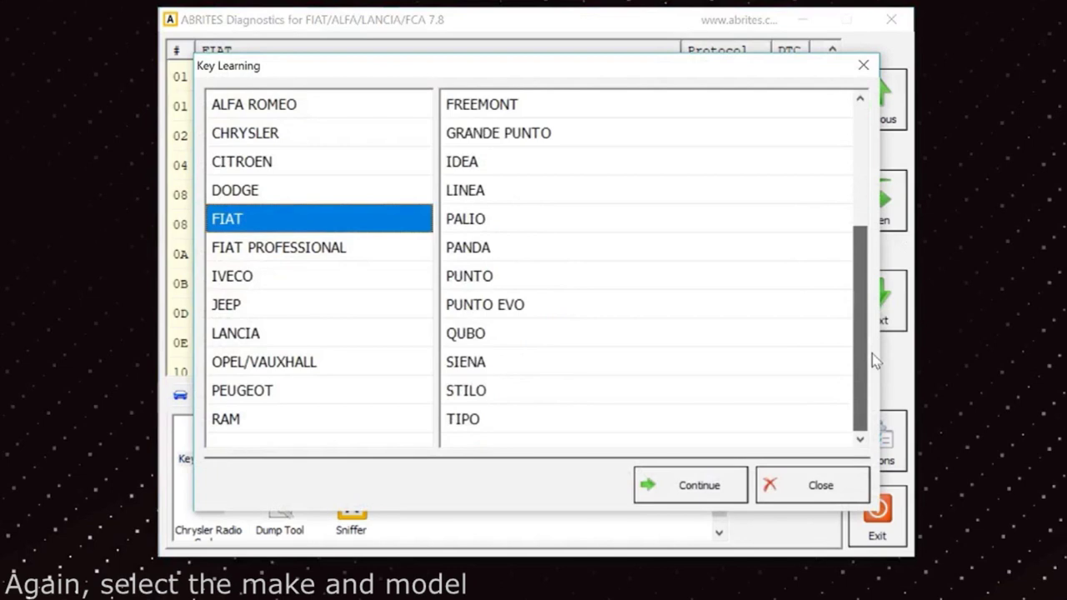
left_click(728, 419)
left_click(700, 485)
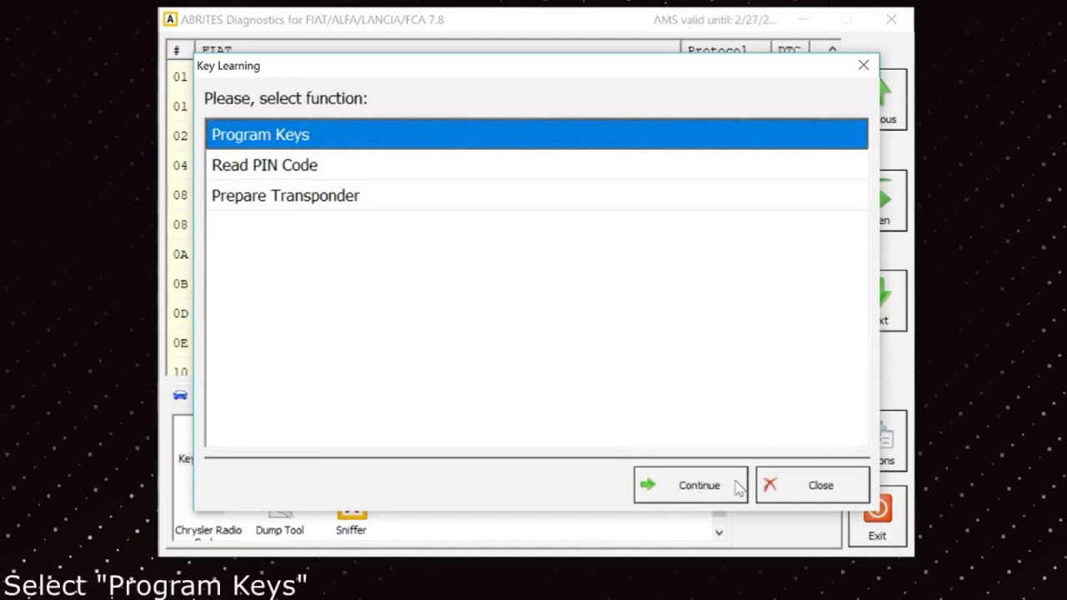
- Start the Program Keys function and acknowledge the notices about learning and storing all available keys
left_click(737, 489)
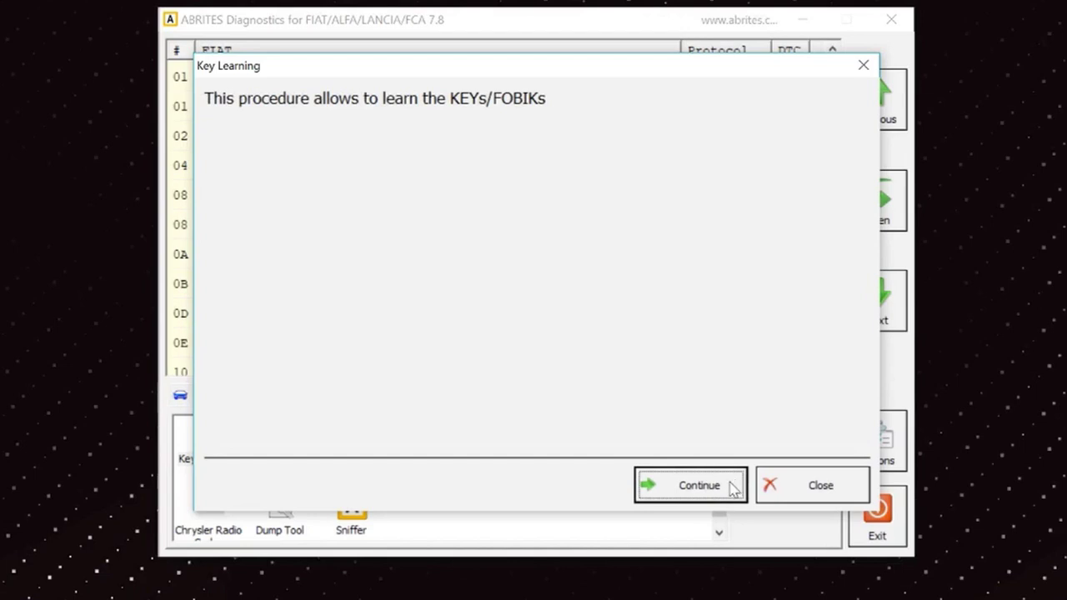
left_click(732, 489)
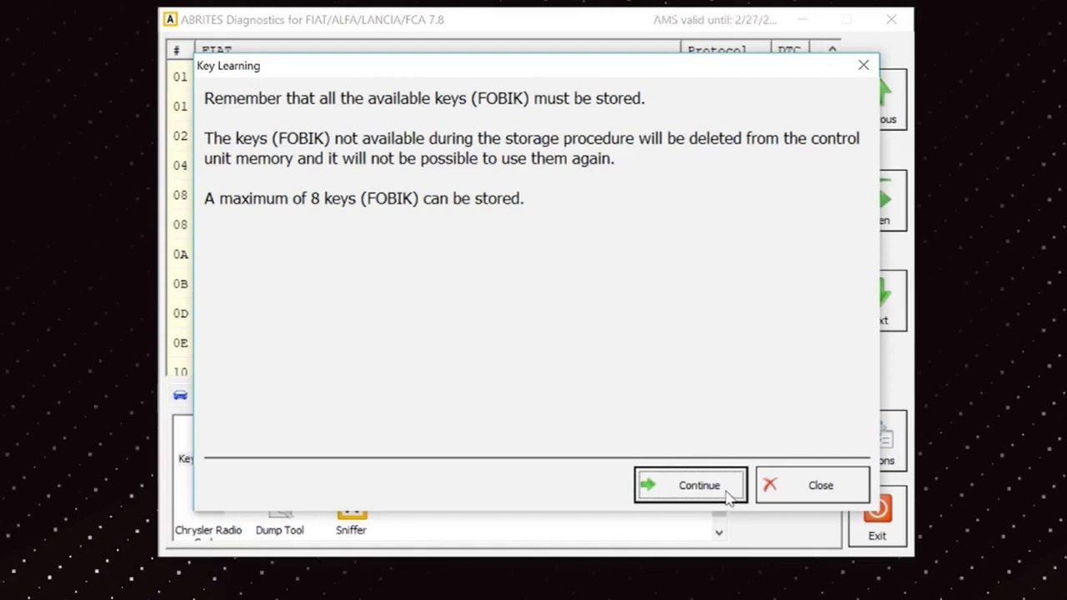
left_click(698, 486)
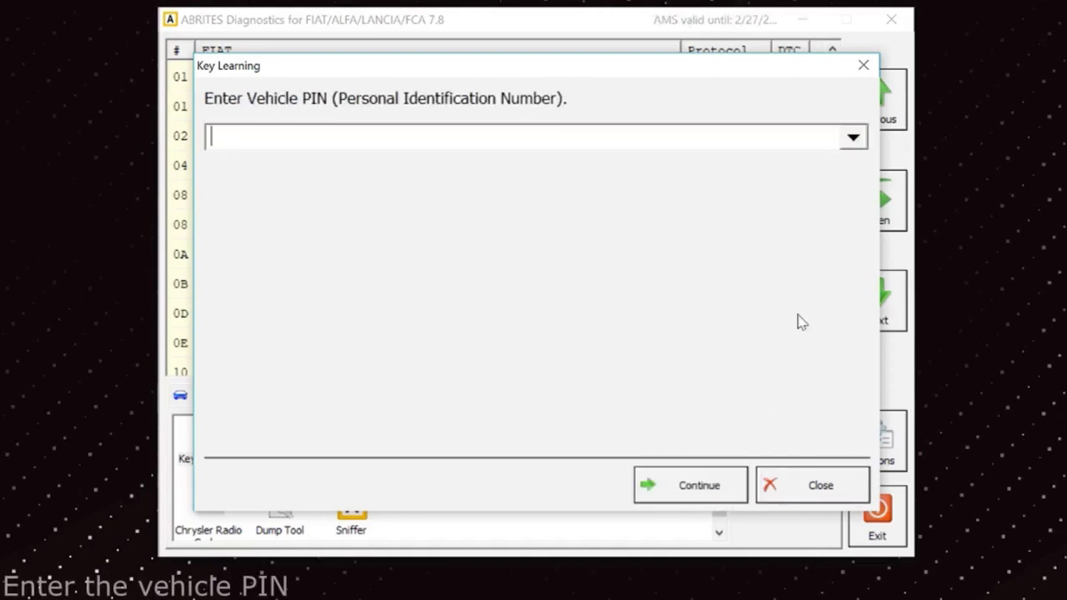
- Enter the vehicle PIN from the stored entry and confirm that it is correct for this vehicle
left_click(854, 140)
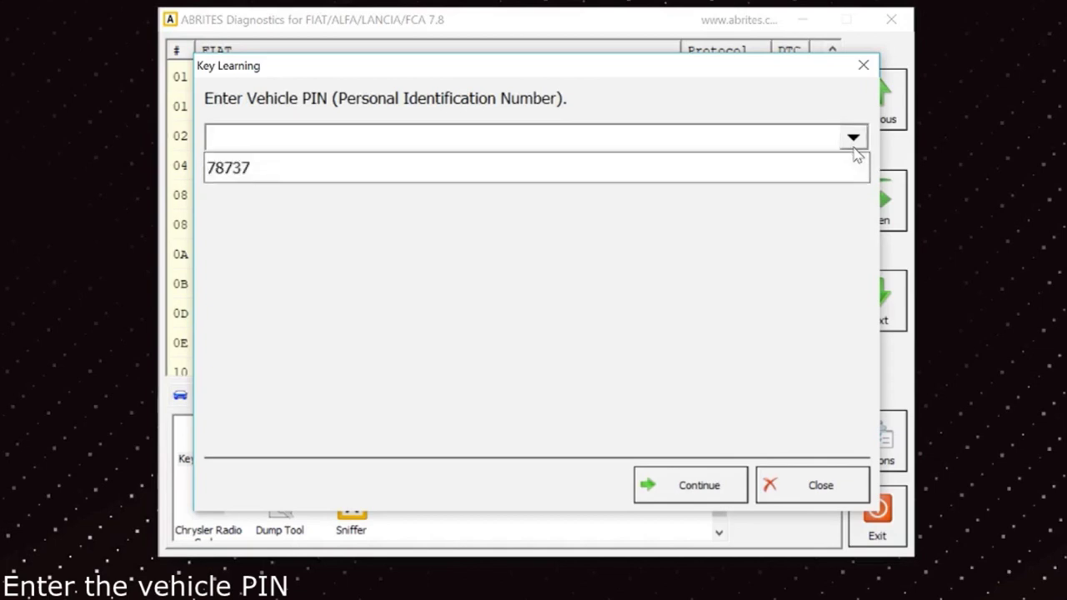
left_click(799, 167)
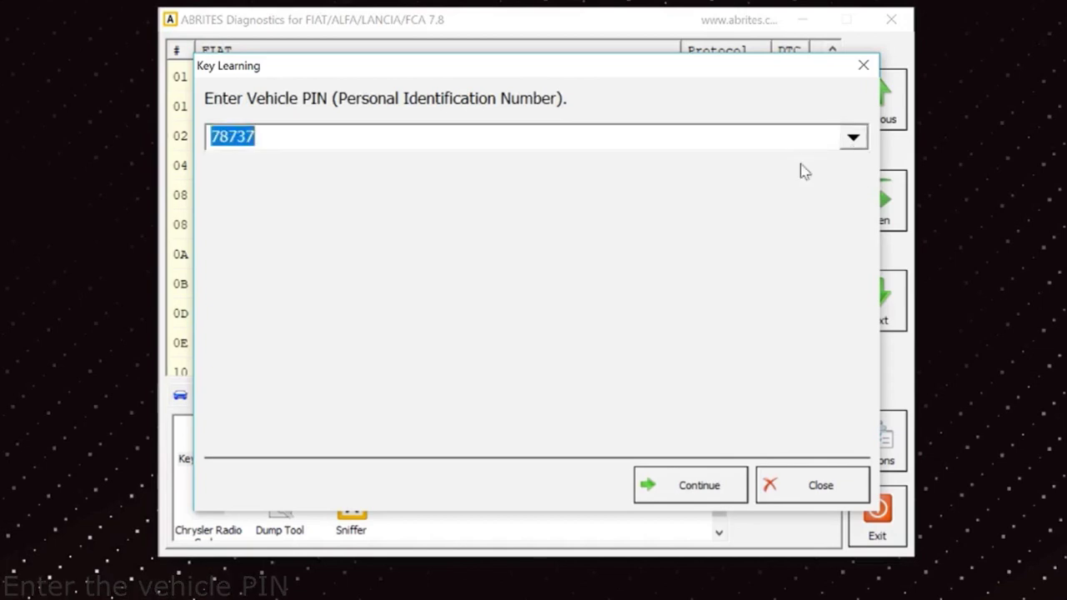
left_click(726, 490)
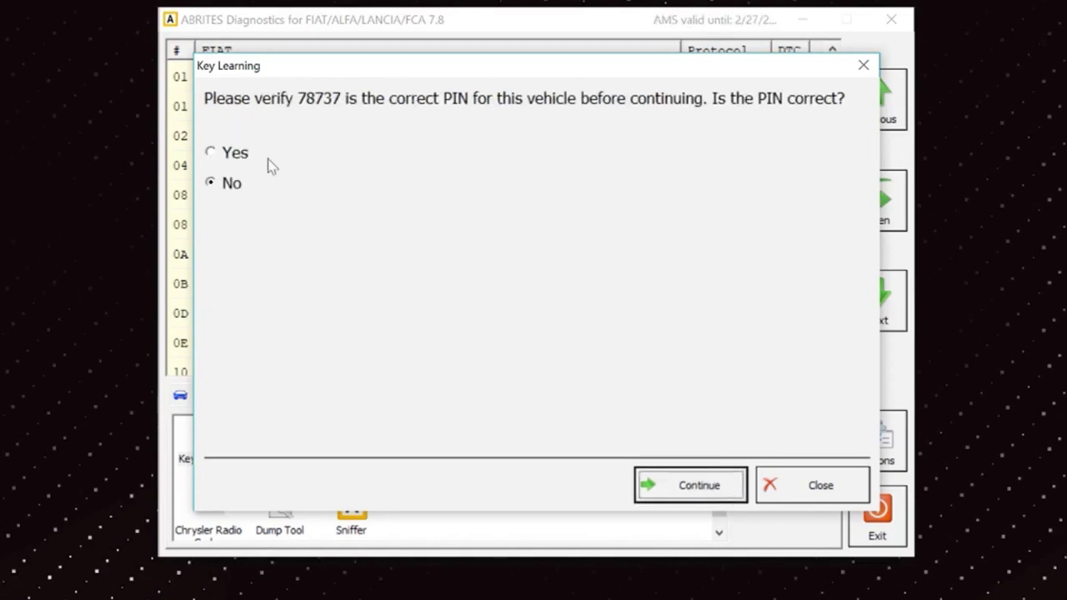
left_click(211, 154)
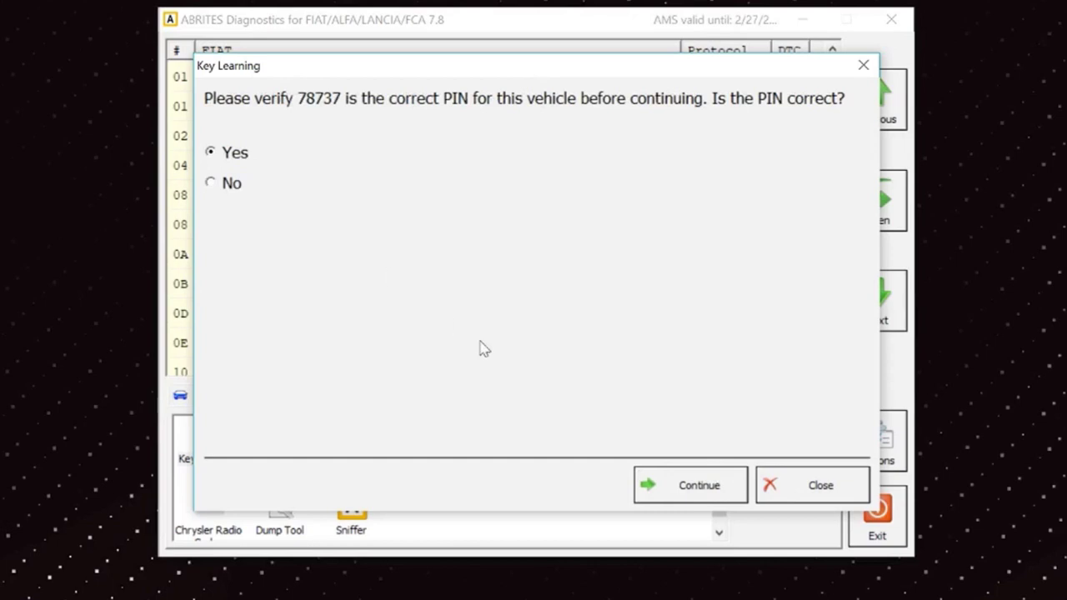
left_click(698, 486)
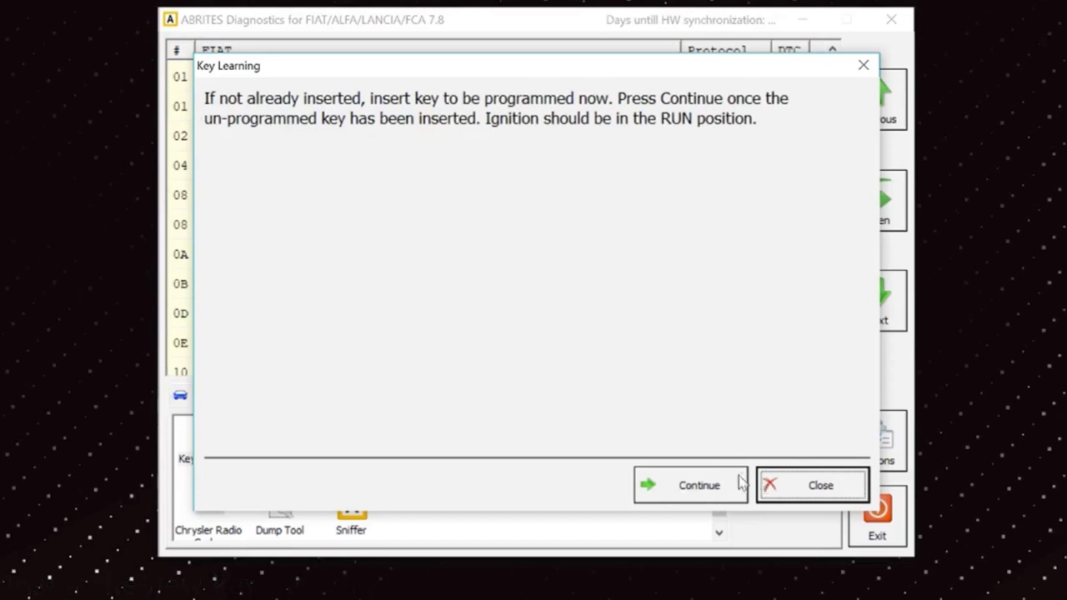
- Acquire the inserted un-programmed key and answer No to acquiring more Keys/Fobiks
left_click(736, 488)
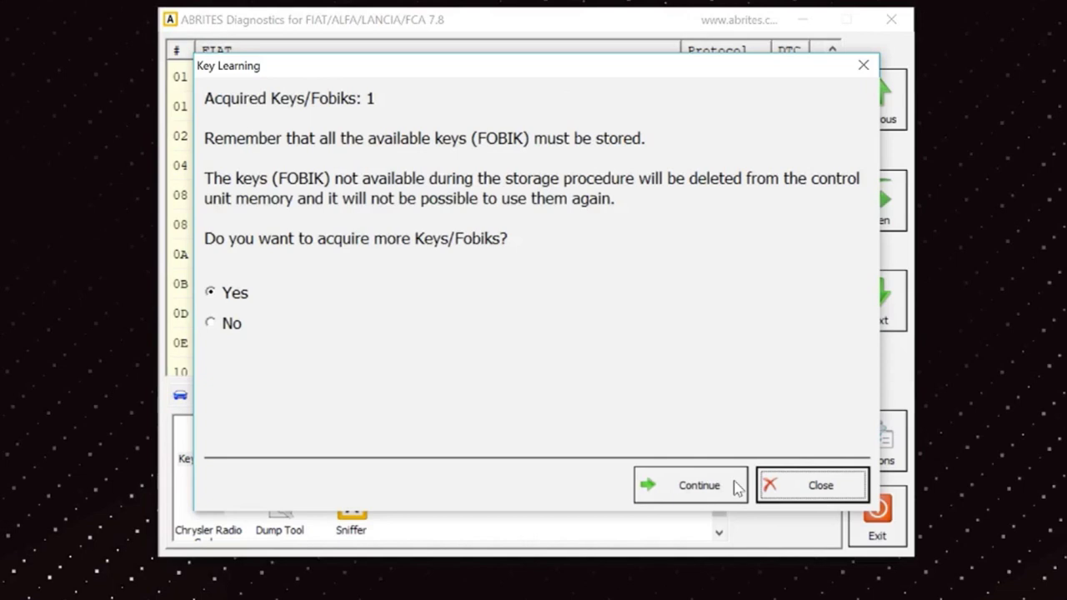
left_click(212, 329)
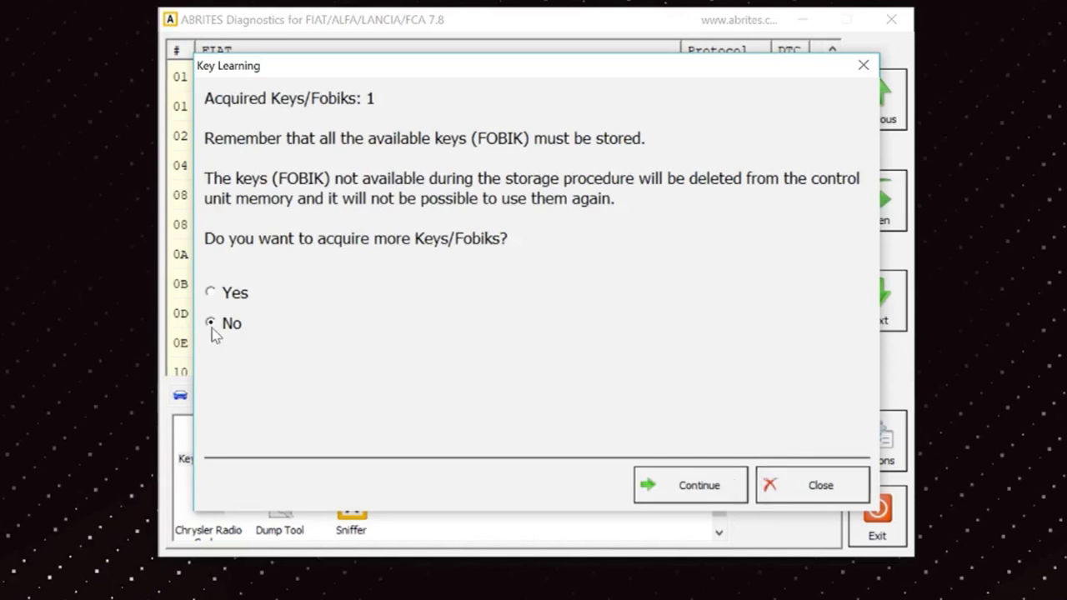
left_click(728, 488)
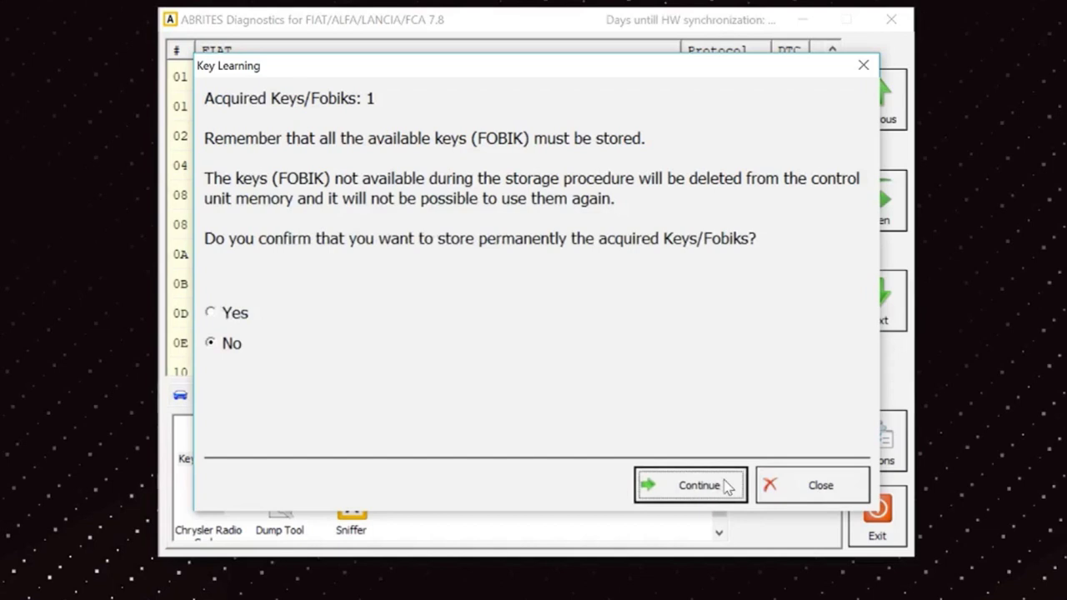
- Confirm permanent storage of the acquired key with Yes, then finish and close the key learning procedure
left_click(222, 312)
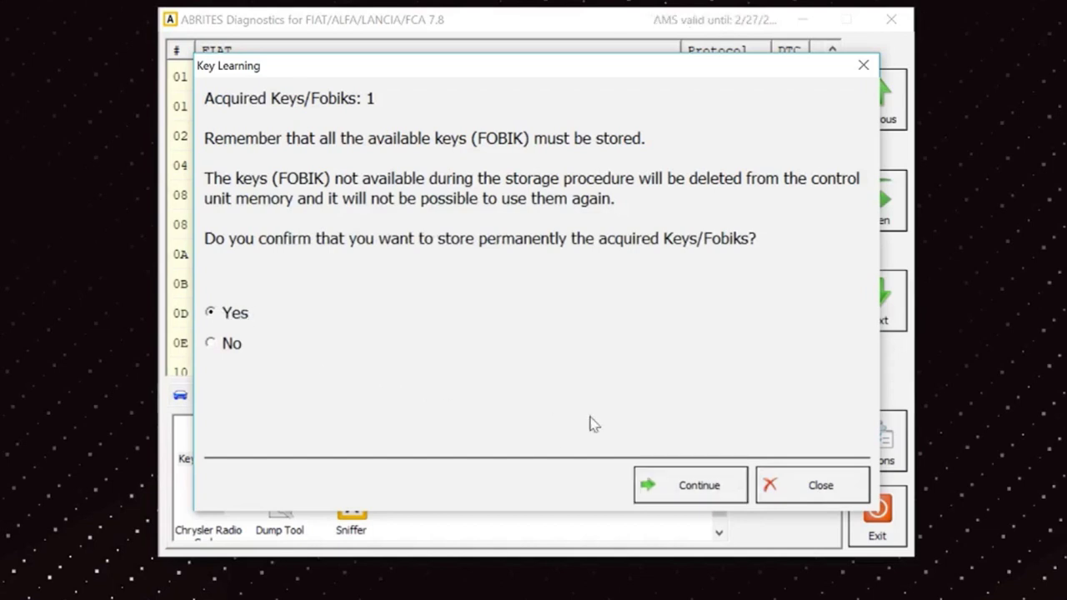
left_click(725, 489)
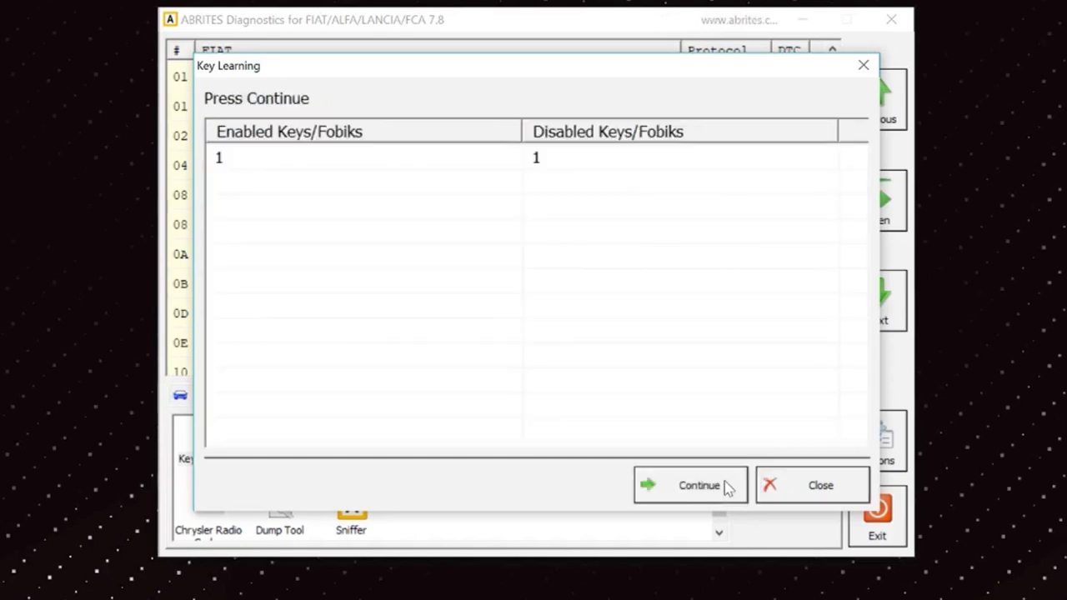
left_click(725, 489)
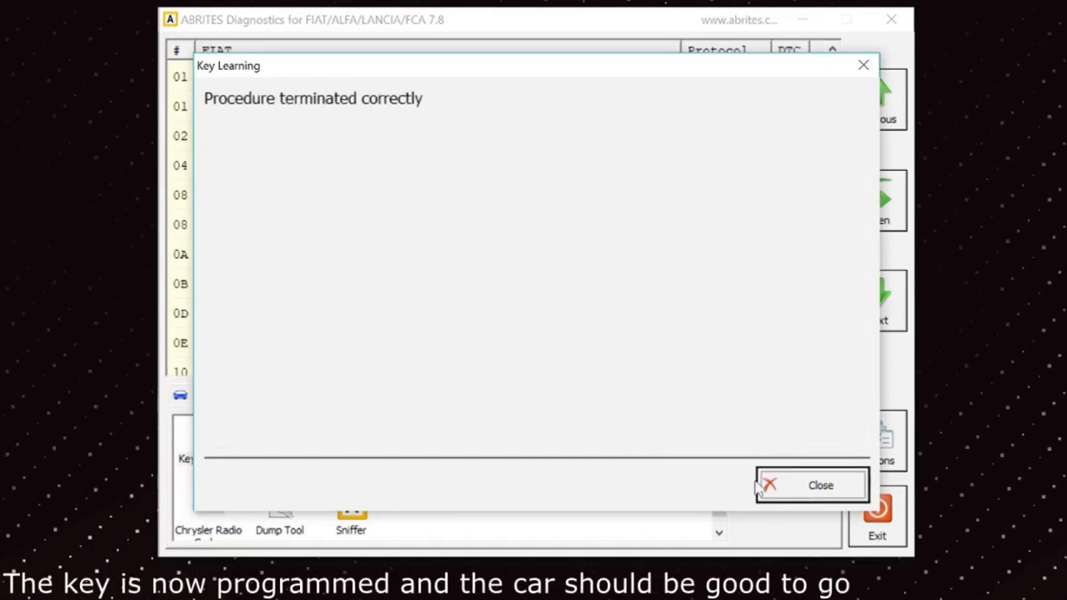
left_click(812, 485)
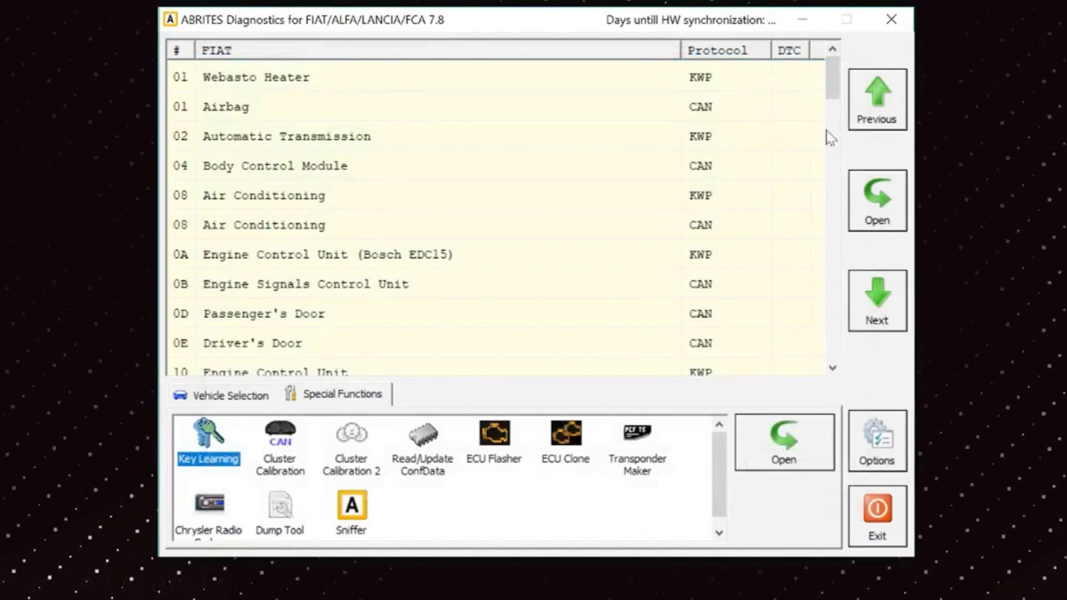
- Quit ABRITES Diagnostics for FIAT/ALFA/LANCIA/FCA and the ABRITES Quick Start launcher, confirming both exits
left_click(899, 28)
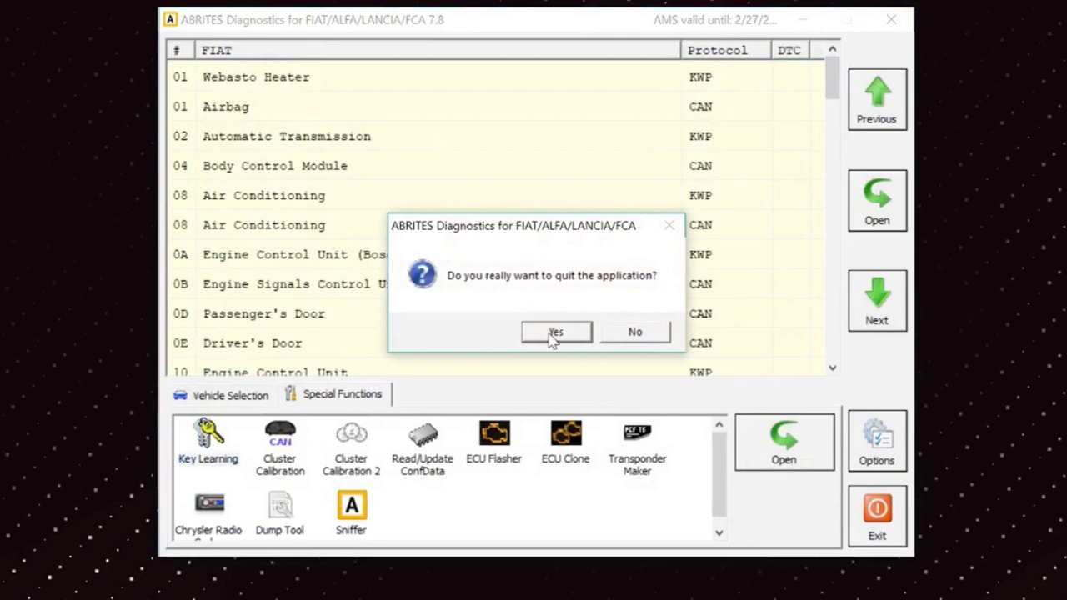
left_click(553, 331)
left_click(892, 19)
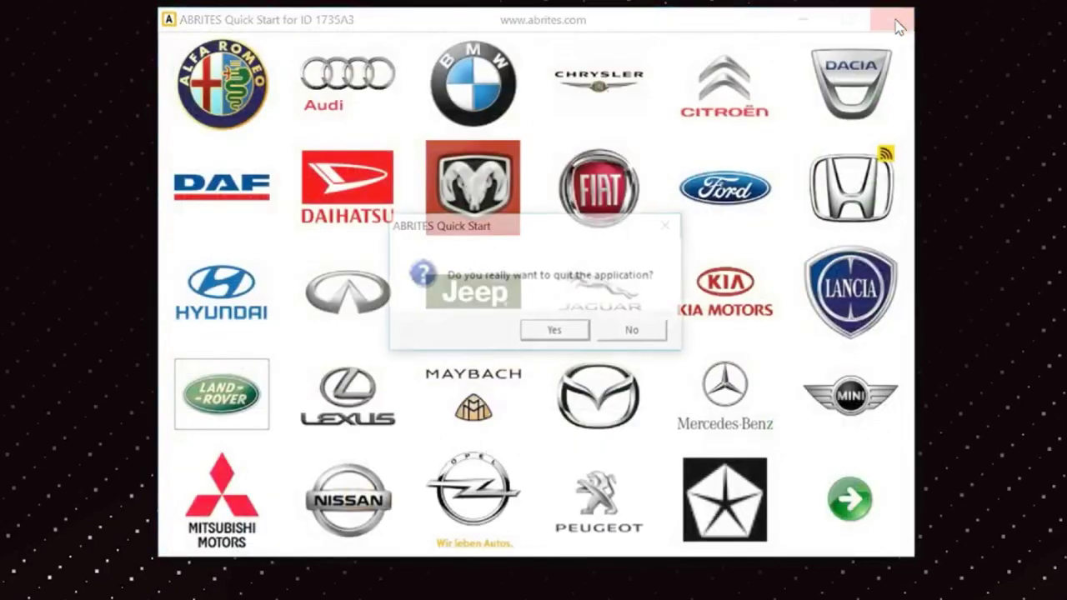
left_click(562, 330)
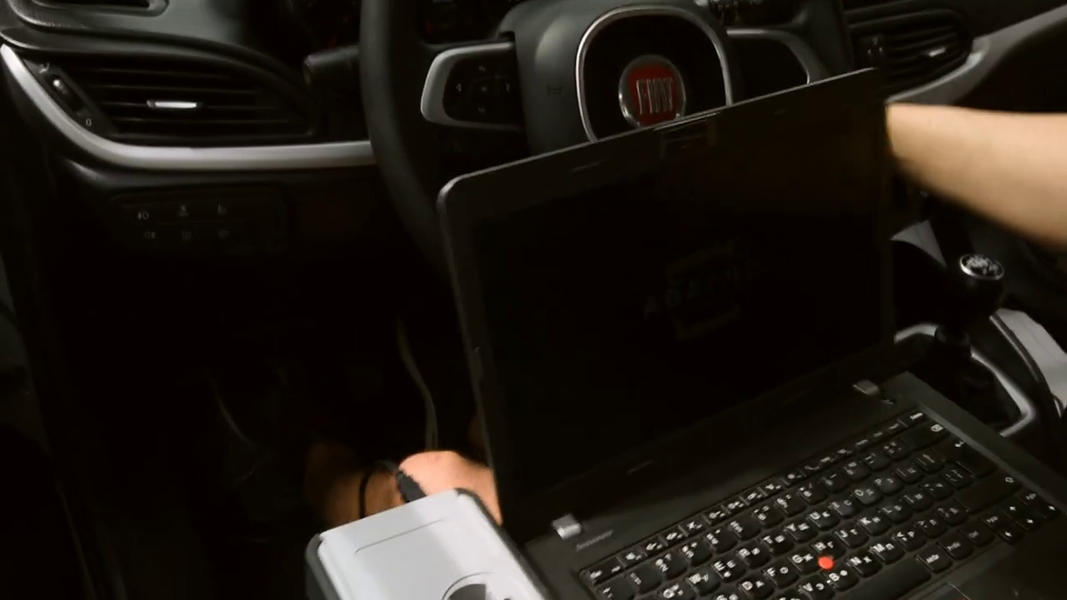